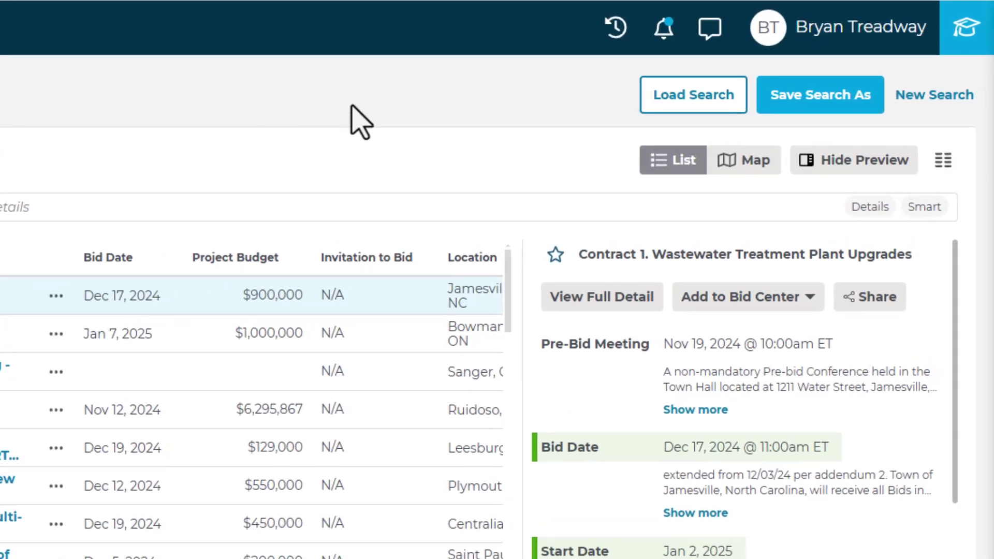
# Step: Go to the Predict Preferences Trades page, which lists the current Thermal and Moisture Protection and Finishes trades
pyautogui.click(772, 46)
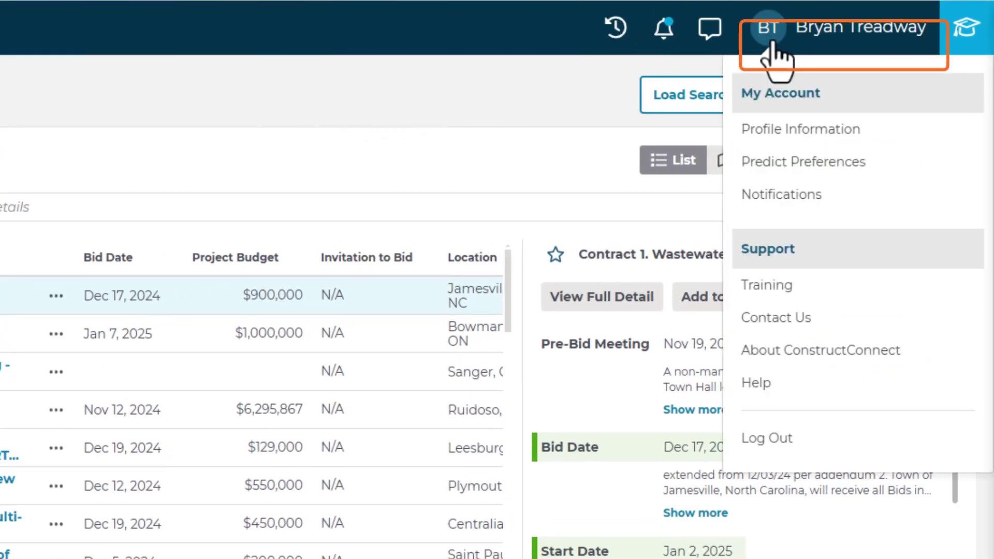
pyautogui.click(804, 176)
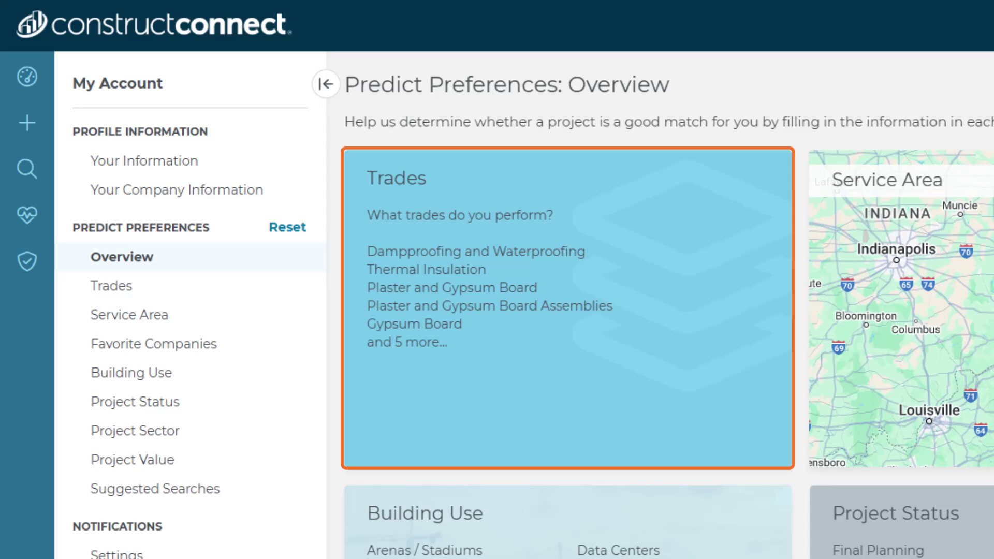
pyautogui.click(618, 197)
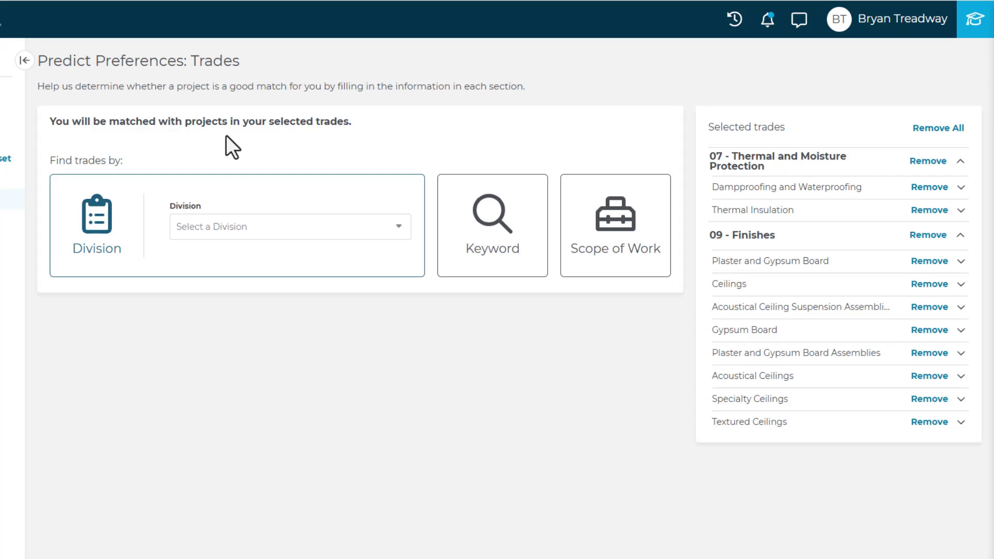
# Step: Find trades by scope of work, quick-searching 'con' to pick the Concrete: General scope
pyautogui.click(586, 205)
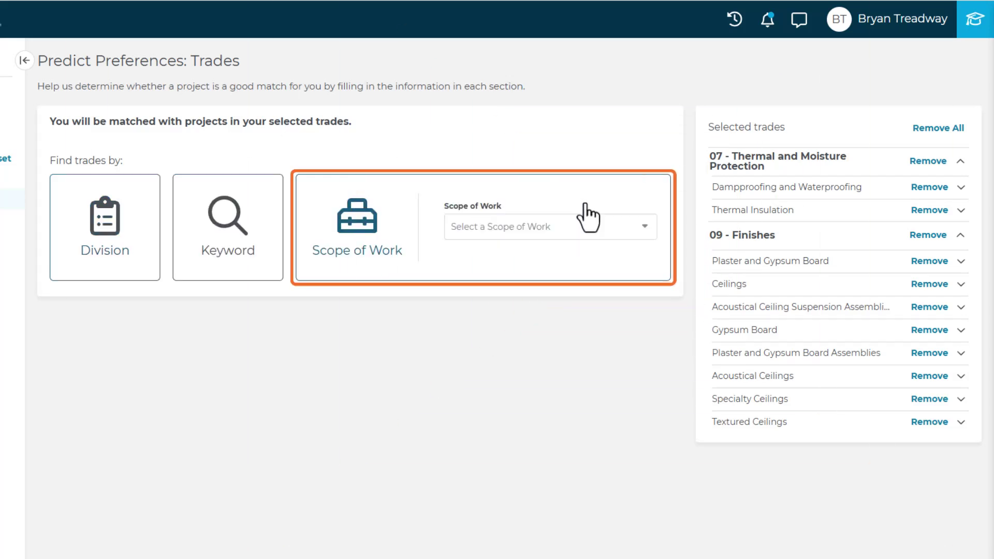
pyautogui.click(645, 227)
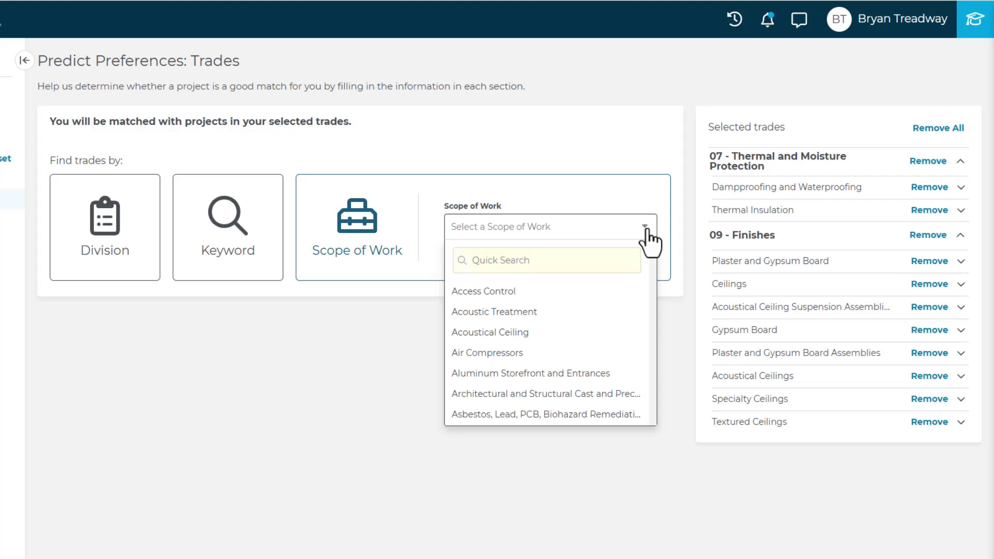
pyautogui.click(588, 256)
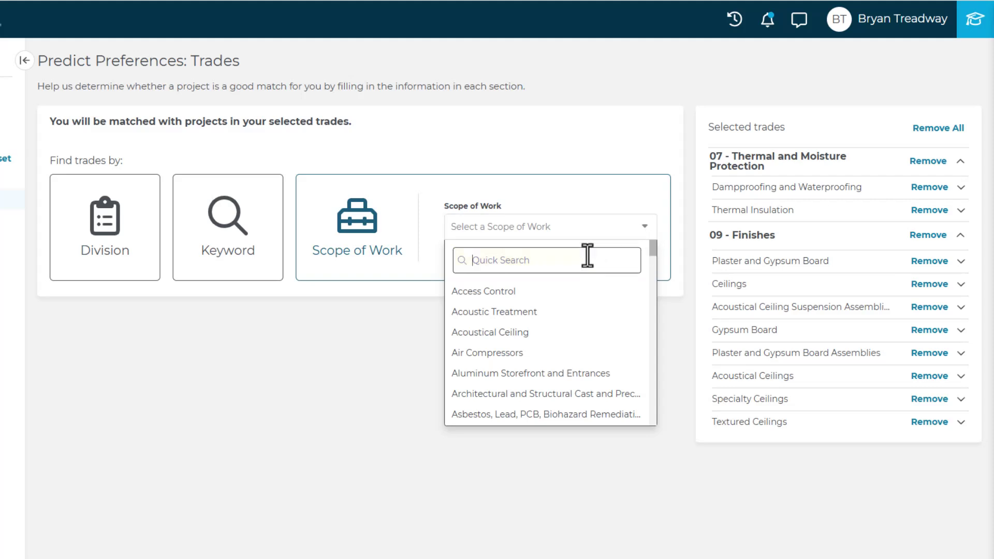
pyautogui.write('concrete')
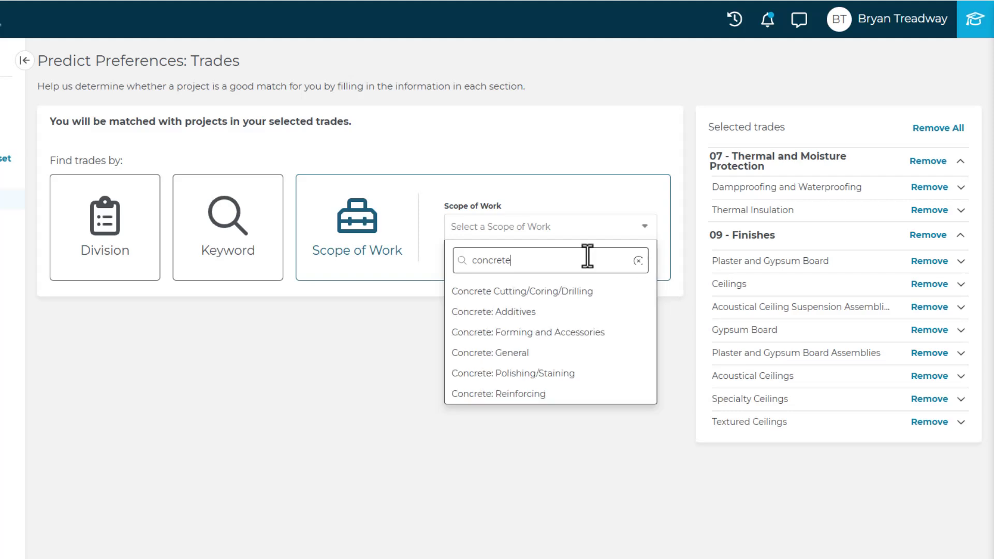
pyautogui.click(536, 357)
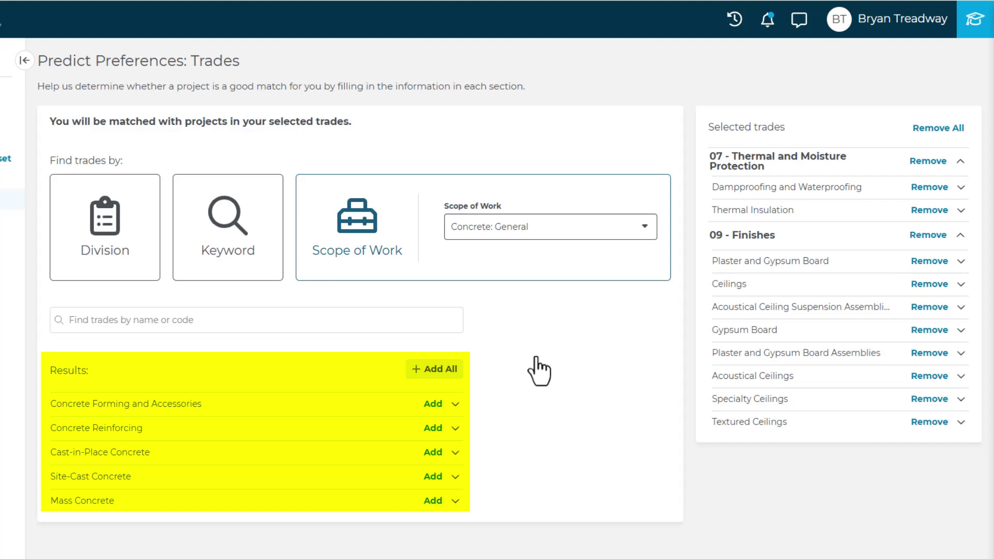
# Step: Add Concrete Forming and Accessories, Concrete Reinforcing, Cast-in-Place, Site-Cast and Mass Concrete to selected trades
pyautogui.click(455, 404)
pyautogui.scroll(-1, 459, 417)
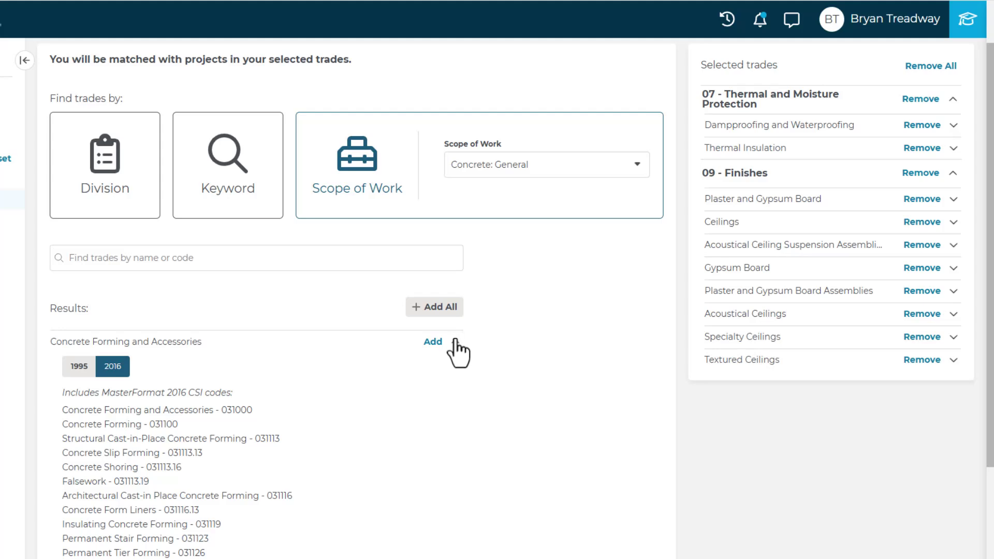
pyautogui.click(455, 343)
pyautogui.click(435, 405)
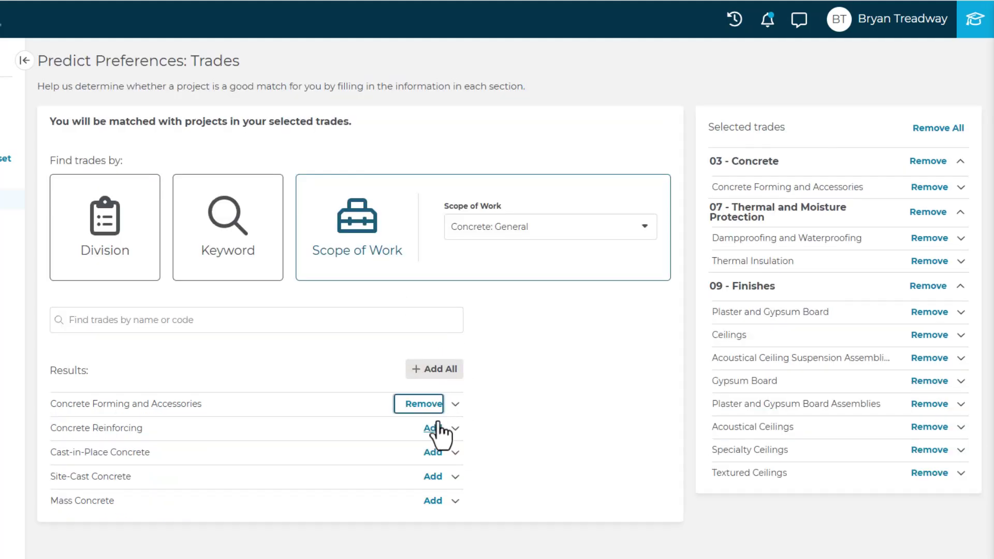
pyautogui.click(433, 428)
pyautogui.click(433, 453)
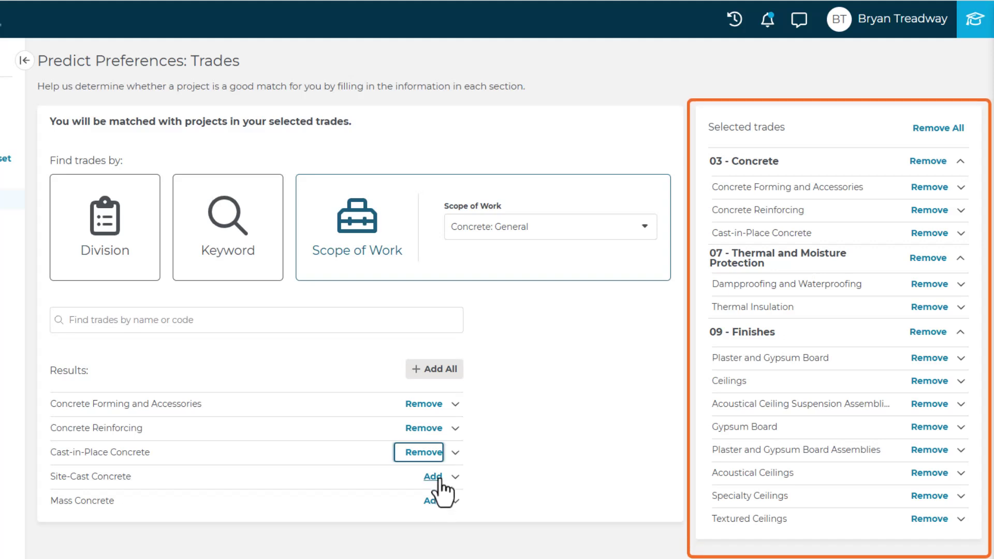
pyautogui.click(433, 477)
pyautogui.click(433, 501)
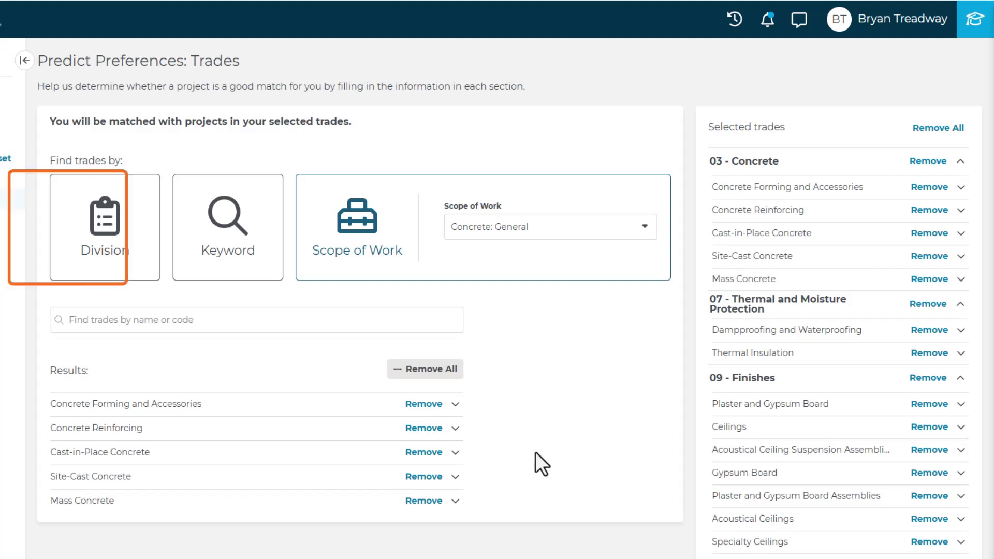
# Step: Keyword-search 'masonry' and add Unit Masonry, Clay Unit Masonry and Concrete Unit Masonry
pyautogui.click(253, 275)
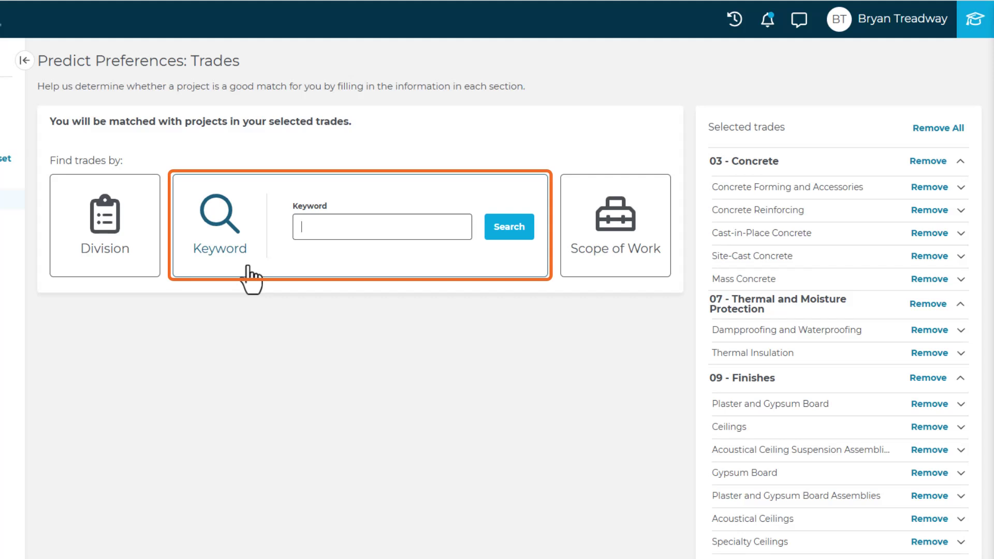
pyautogui.write('masonry')
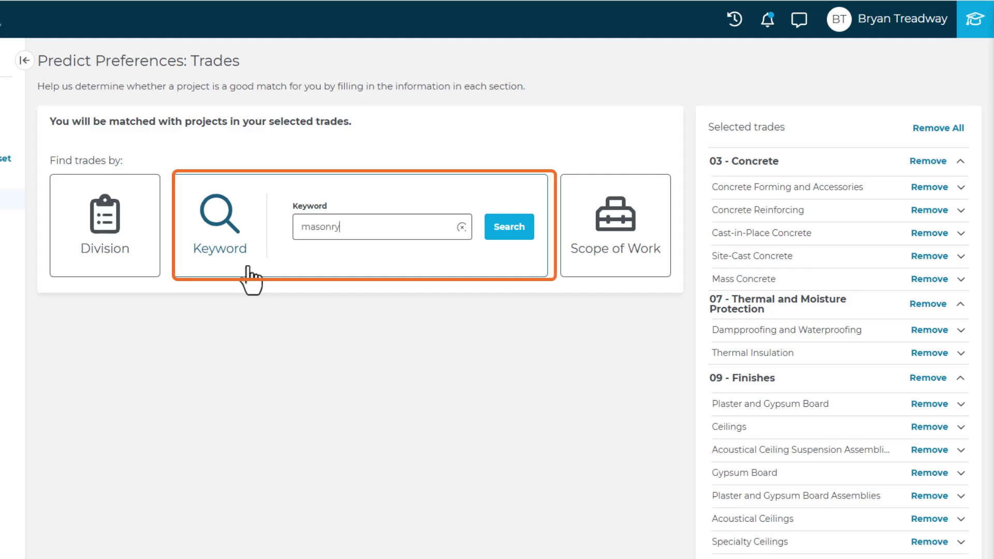
pyautogui.press('Return')
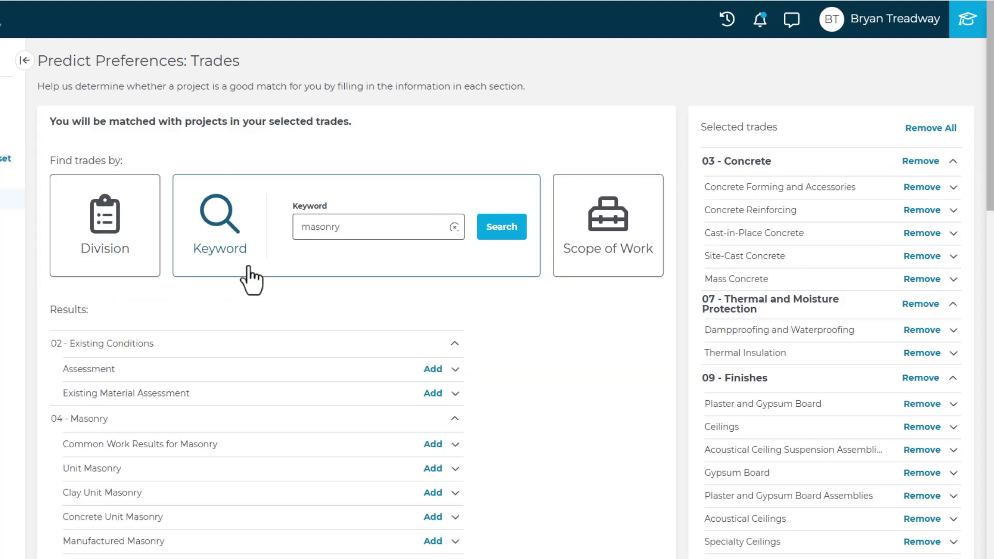
pyautogui.click(433, 468)
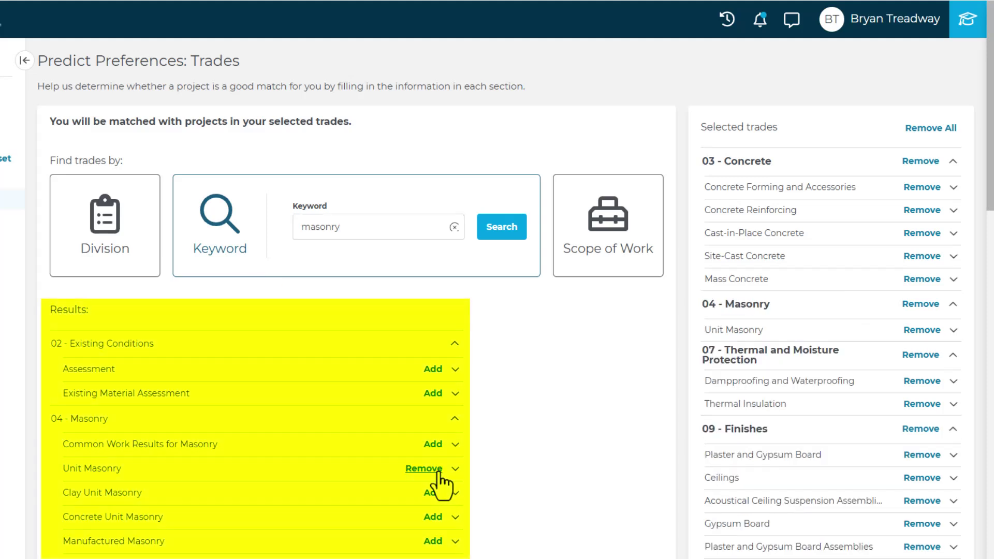
pyautogui.click(439, 496)
pyautogui.click(435, 518)
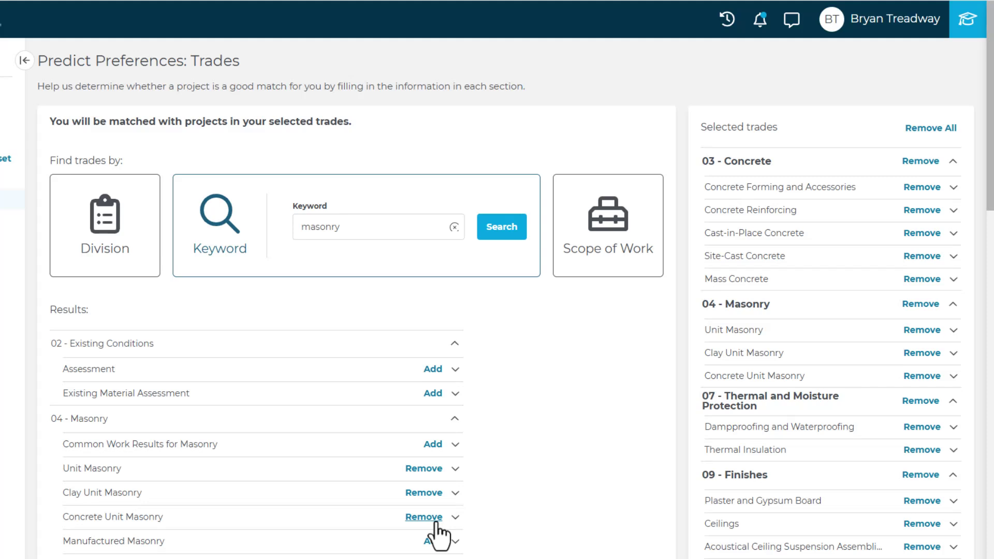
# Step: Browse by the 05 - Metals division and add the metal joist framing trade
pyautogui.click(114, 271)
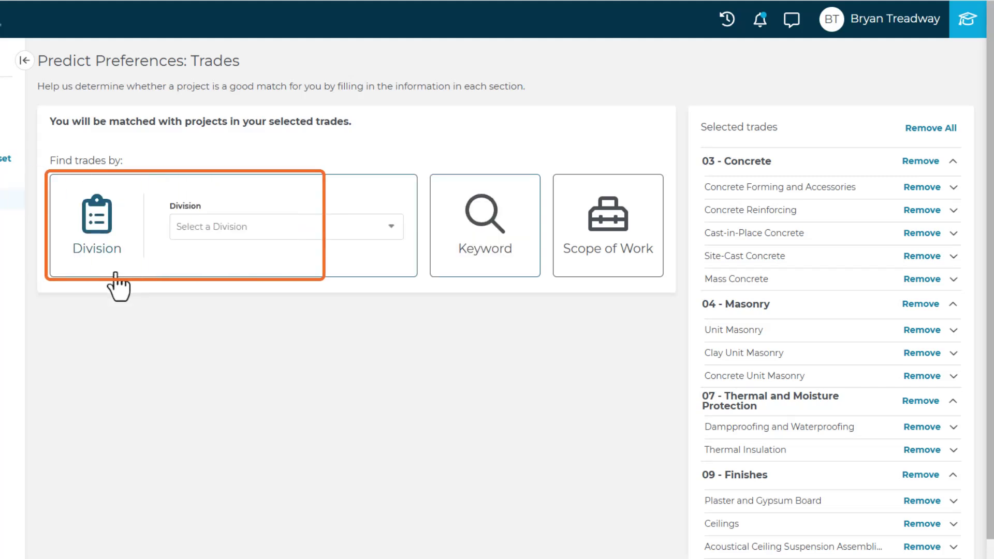
pyautogui.click(390, 228)
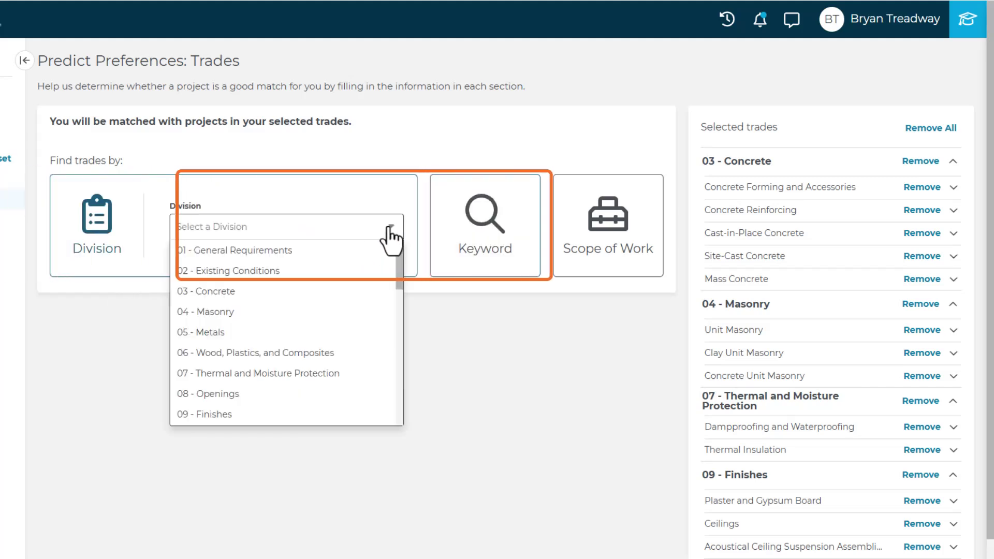
pyautogui.click(329, 336)
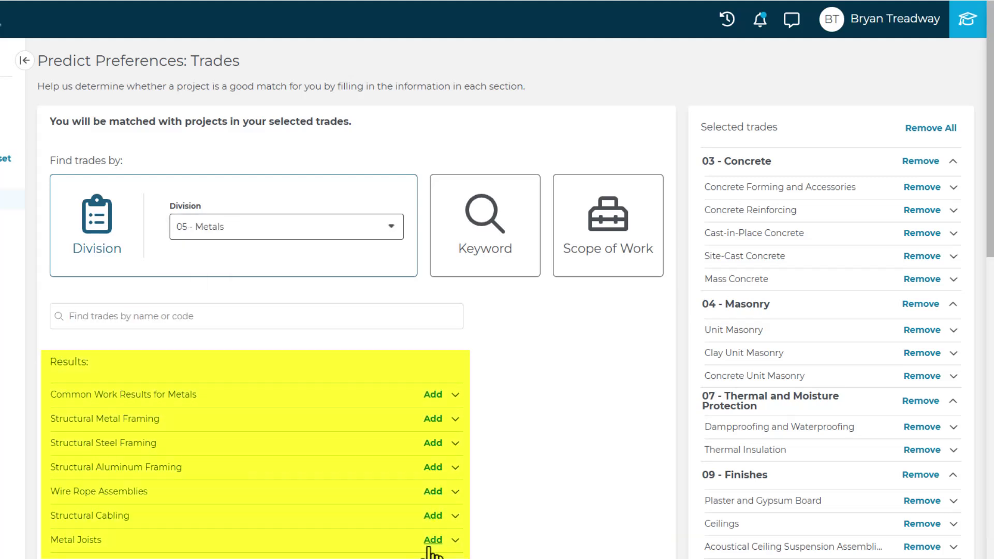
pyautogui.click(433, 539)
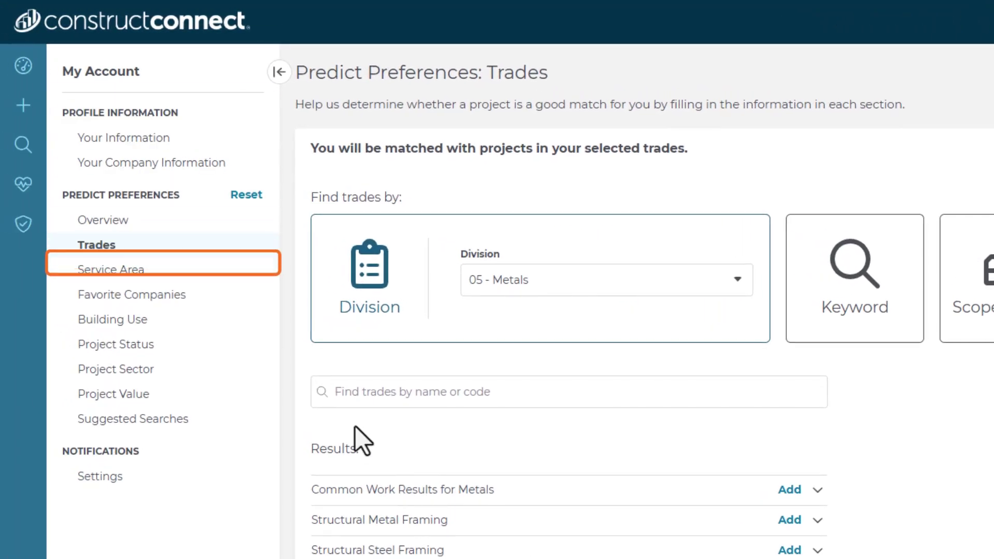
# Step: Open Service Area, review the subscription counties, then switch to the by-State county search for United States
pyautogui.click(117, 271)
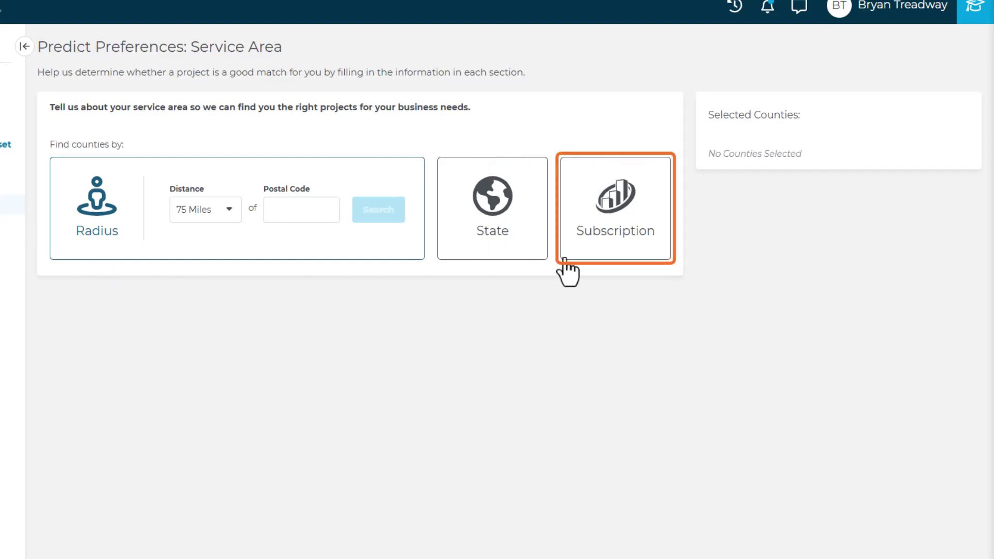
pyautogui.click(600, 249)
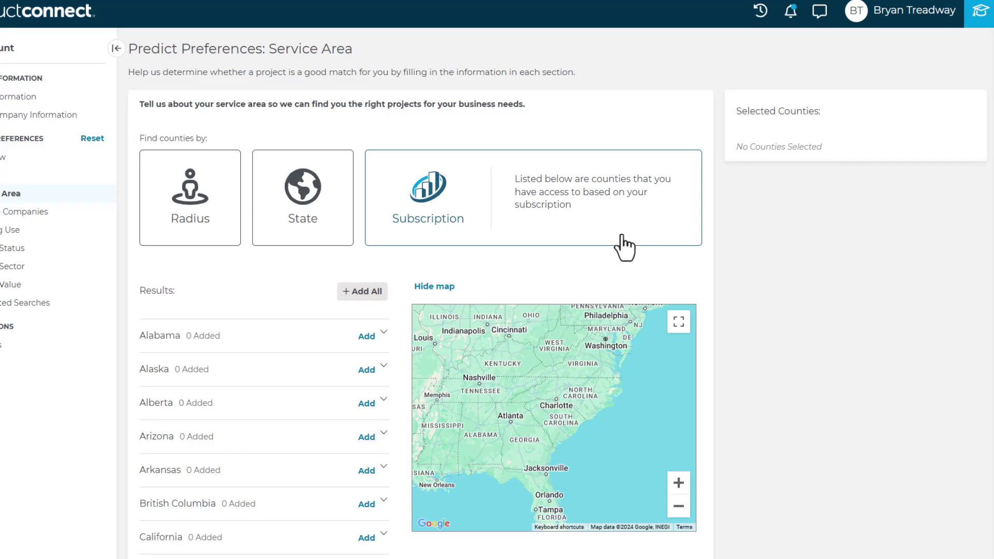
pyautogui.click(303, 243)
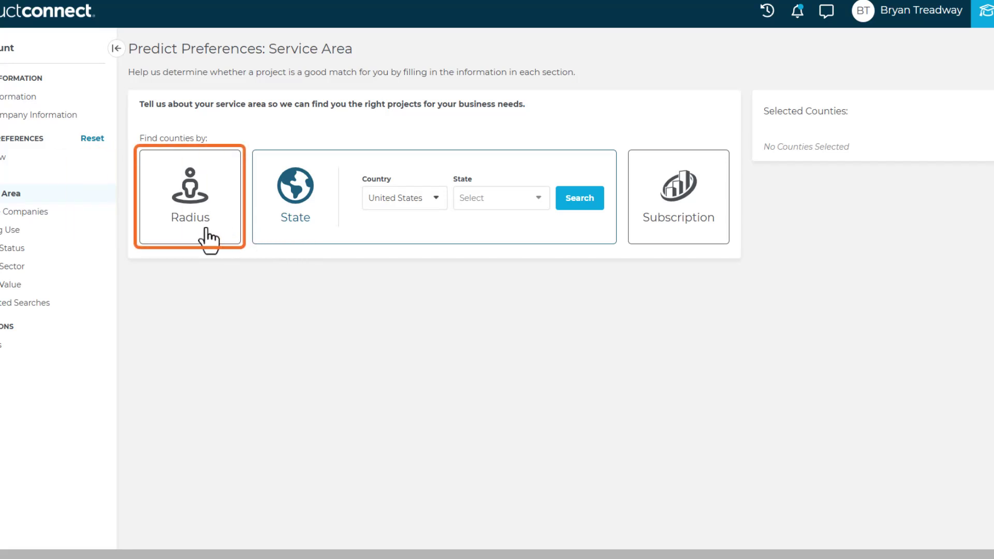
# Step: Run a radius county search of 50 Miles around postal code 77386
pyautogui.click(179, 230)
pyautogui.click(298, 198)
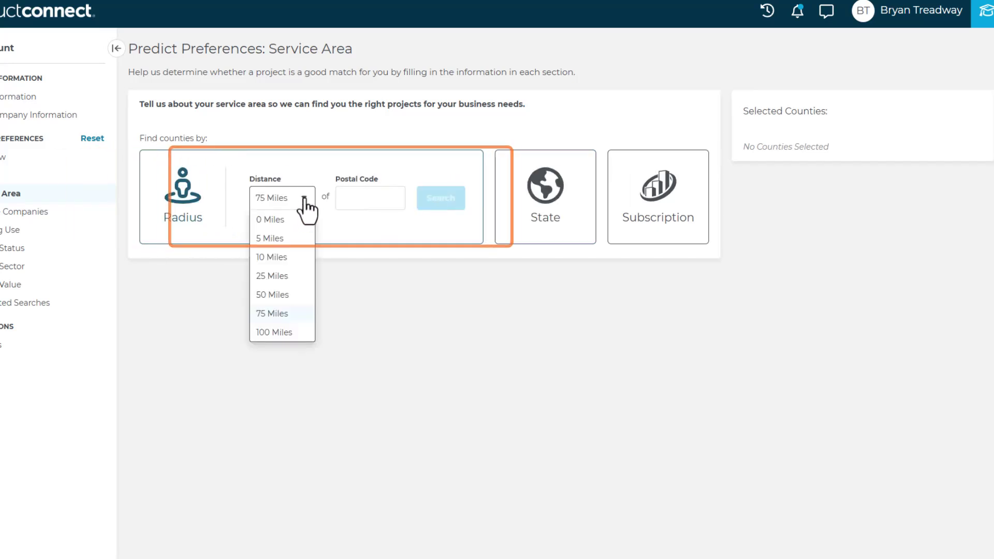
pyautogui.click(276, 295)
pyautogui.click(360, 200)
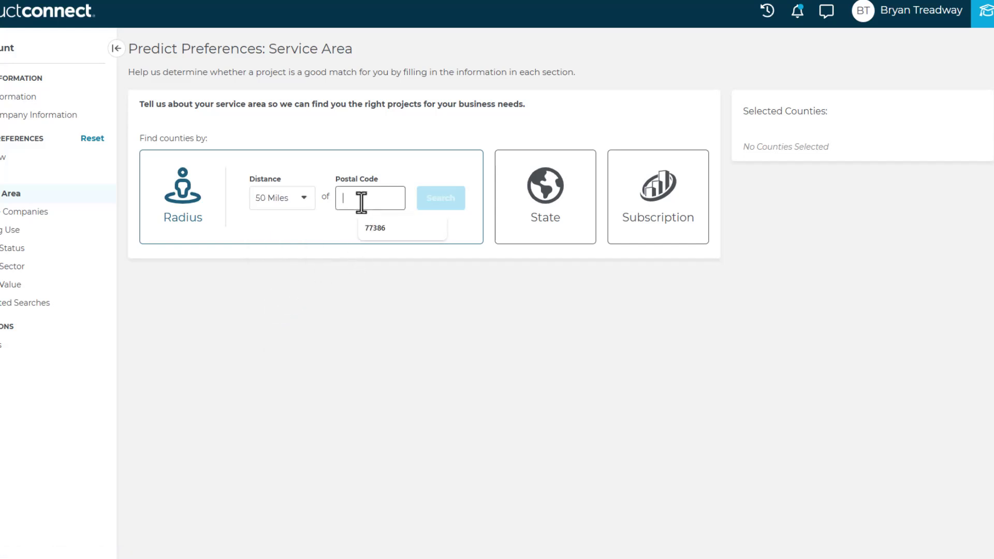
pyautogui.click(393, 225)
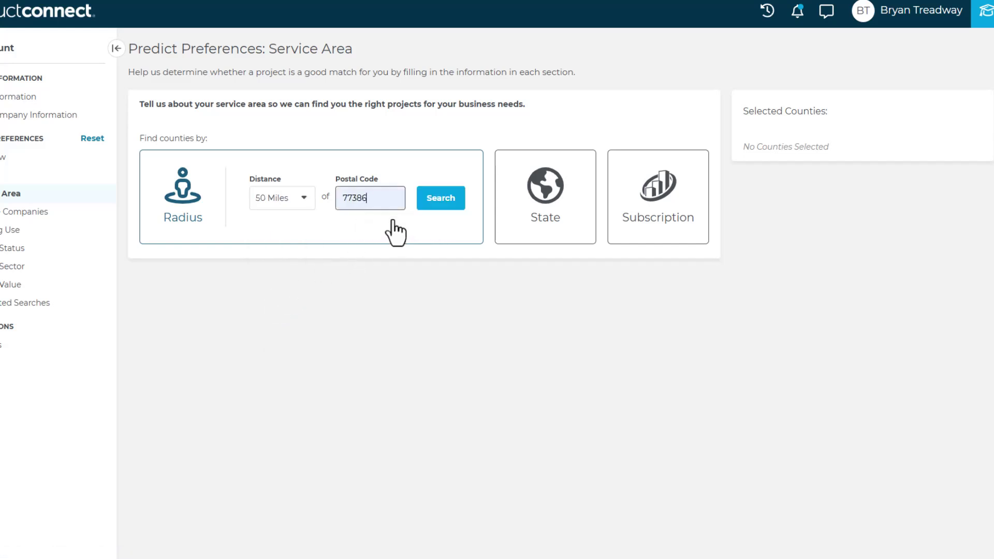
pyautogui.click(433, 203)
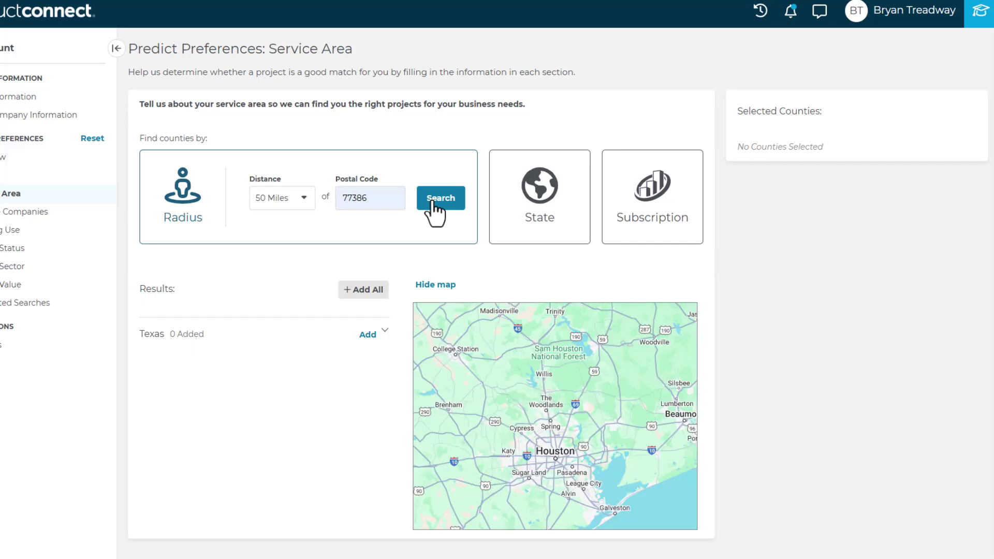
# Step: Add Montgomery and Harris counties from the Texas results to the service area
pyautogui.click(386, 333)
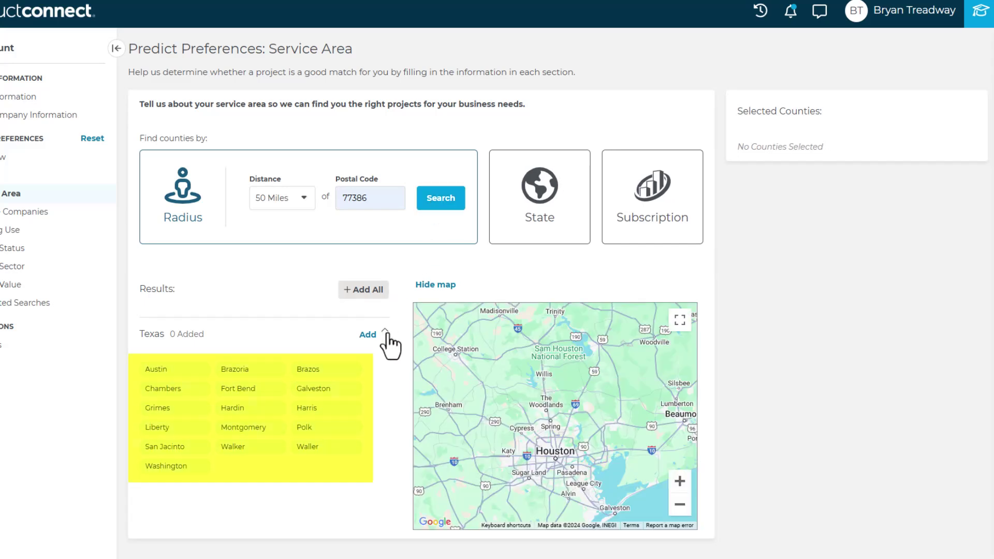
pyautogui.click(253, 430)
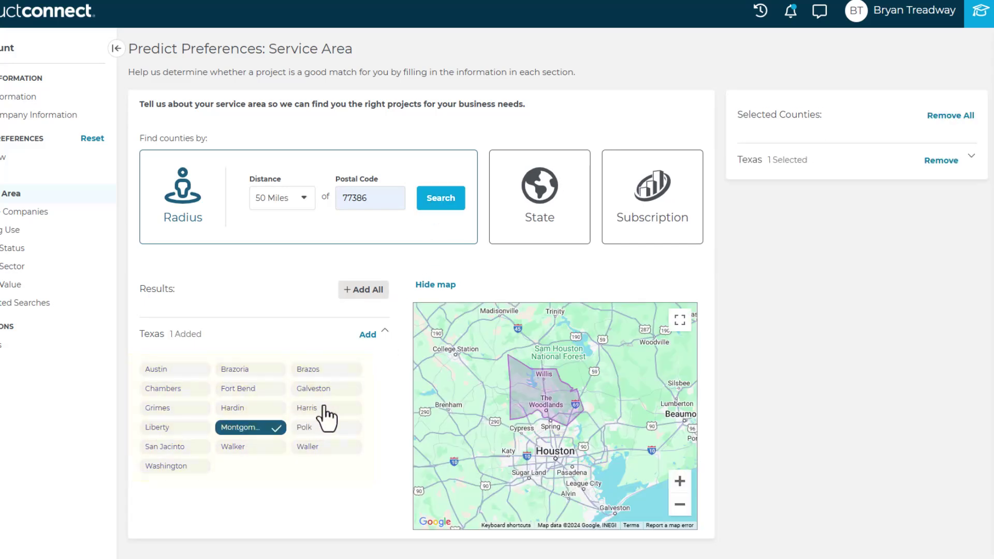
pyautogui.click(326, 416)
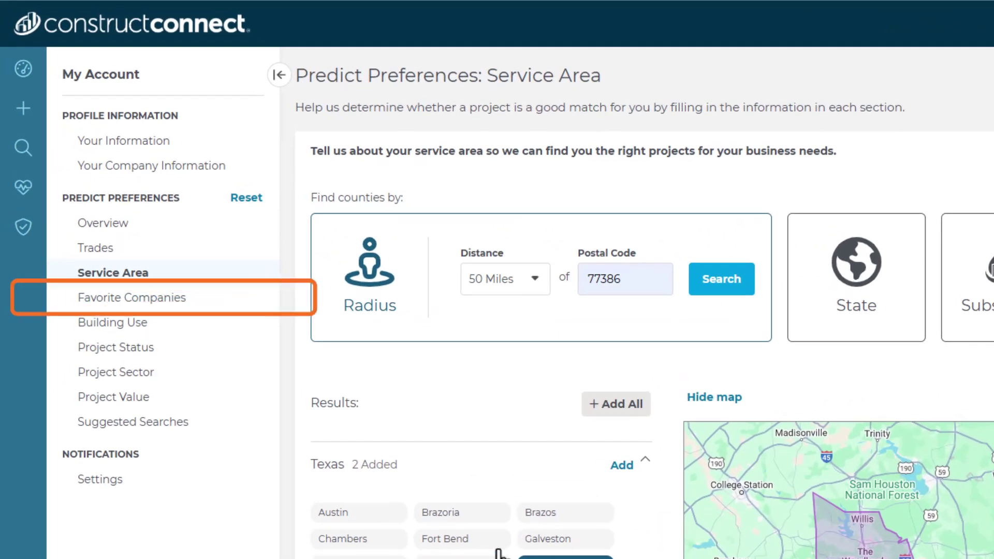
# Step: Search Favorite Companies by name 'department' and add Adair County Health Department
pyautogui.click(154, 322)
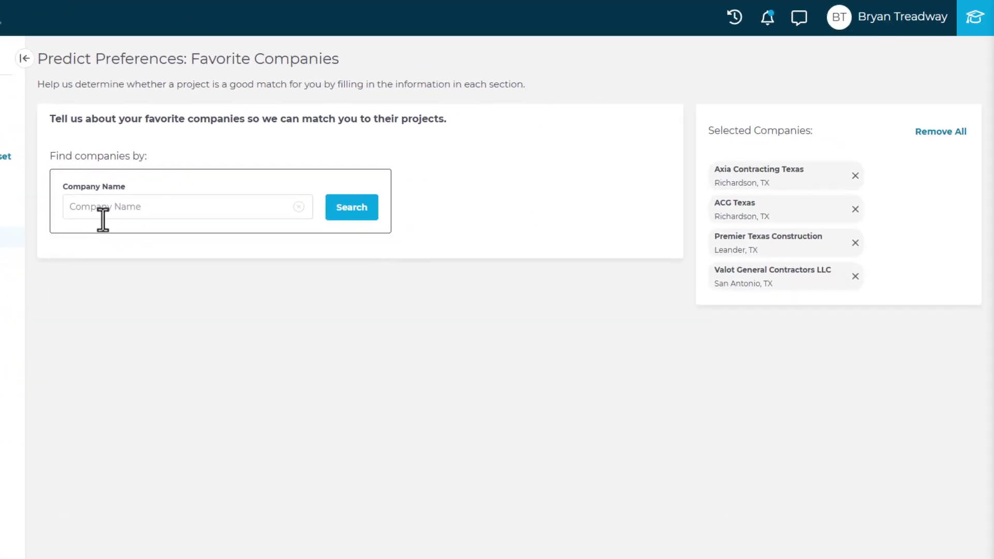
pyautogui.click(105, 214)
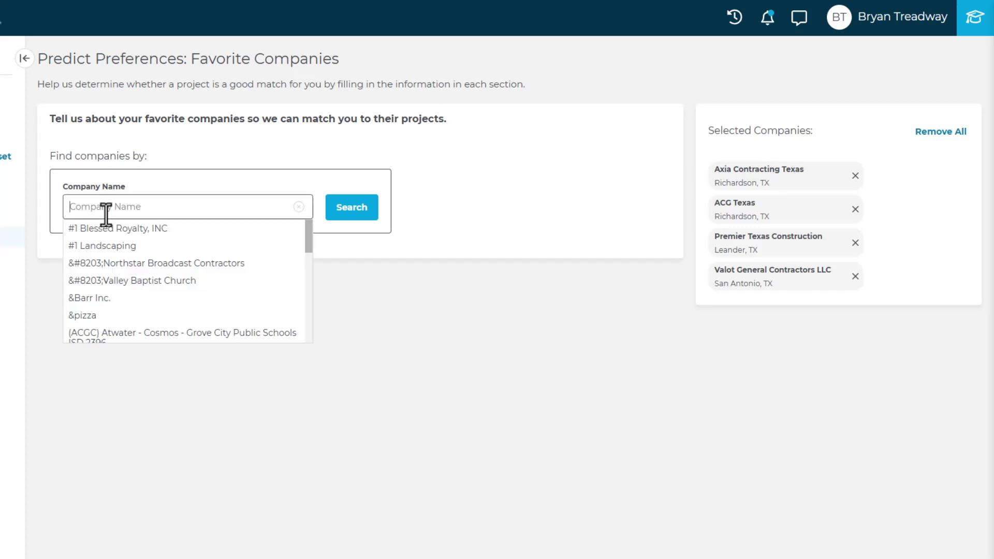
pyautogui.write('department')
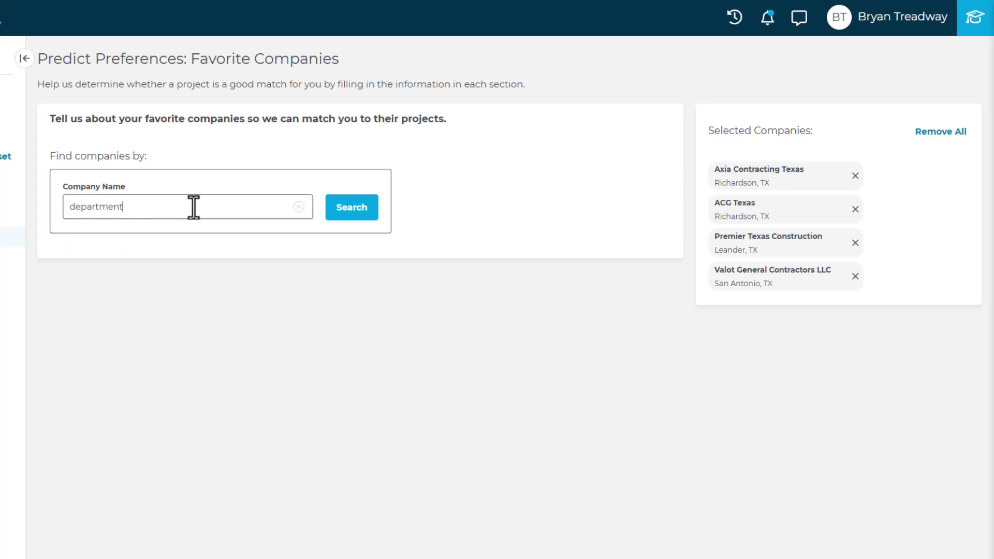
pyautogui.click(348, 211)
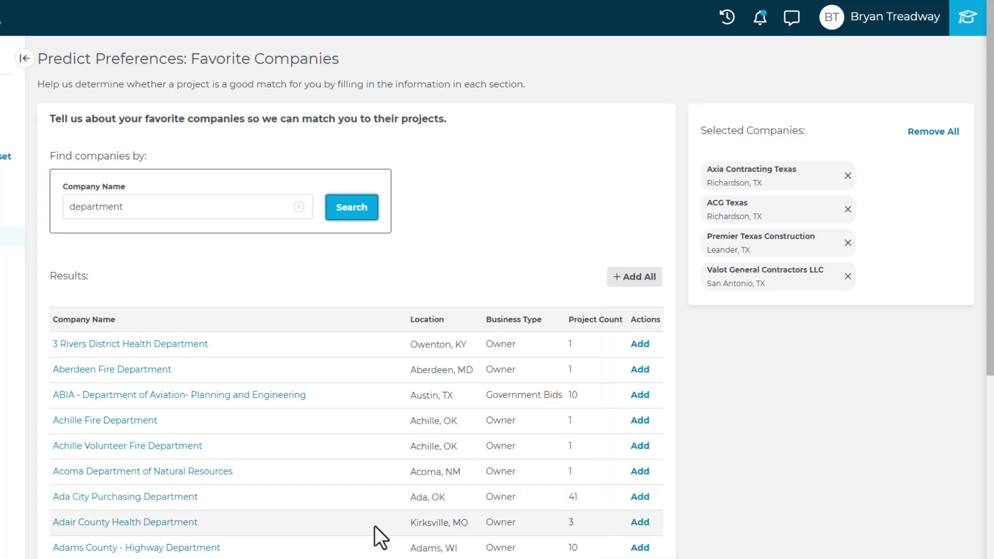
pyautogui.click(648, 524)
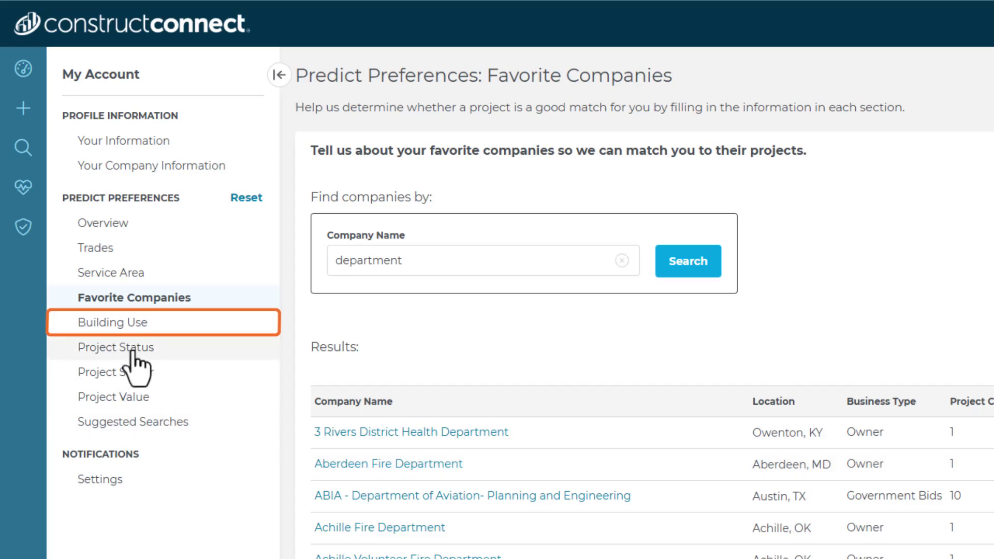
# Step: Review the Building Use preferences, then view Project Status with its four bidding/planning stages checked
pyautogui.click(102, 323)
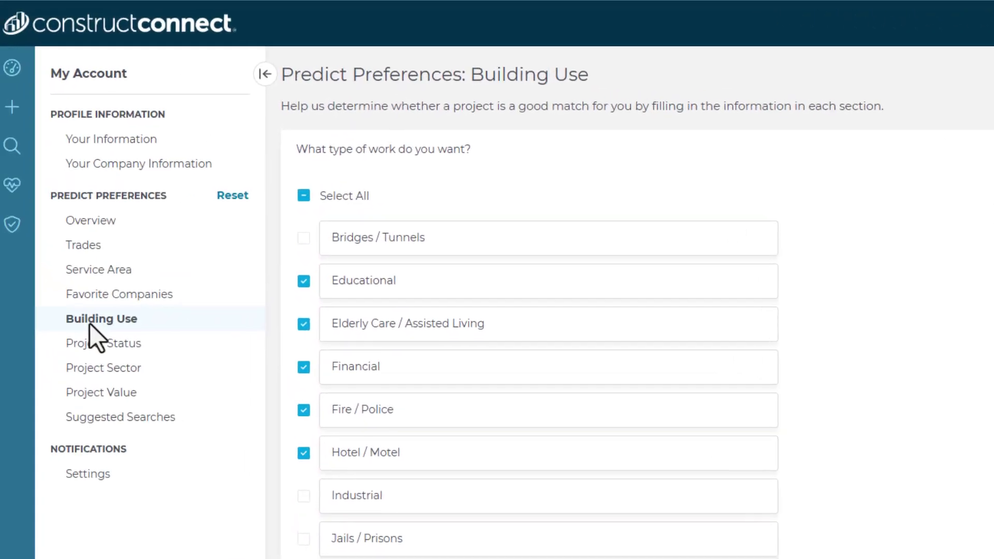
pyautogui.click(97, 353)
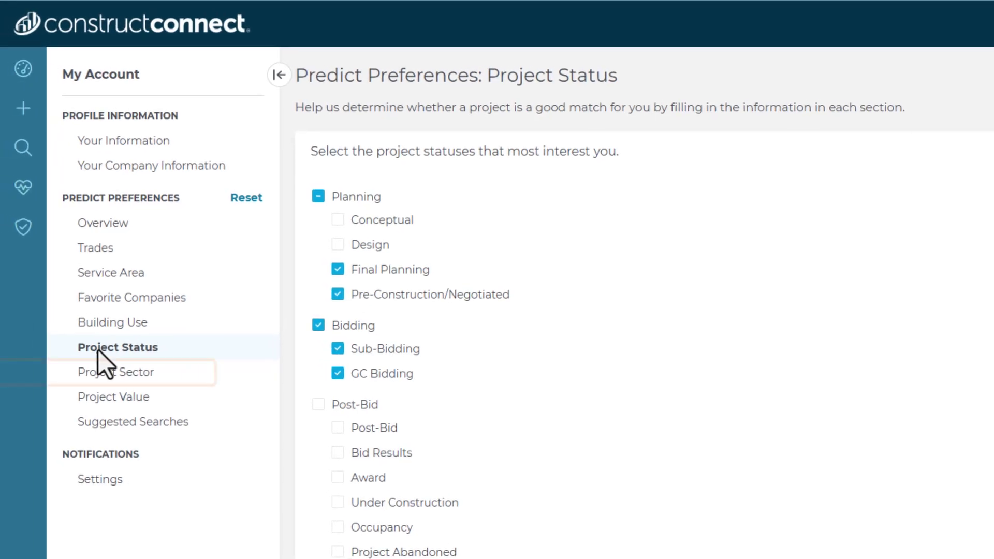
# Step: View the Project Sector preferences: Public with City, County, State/Provincial and Federal checked
pyautogui.click(103, 374)
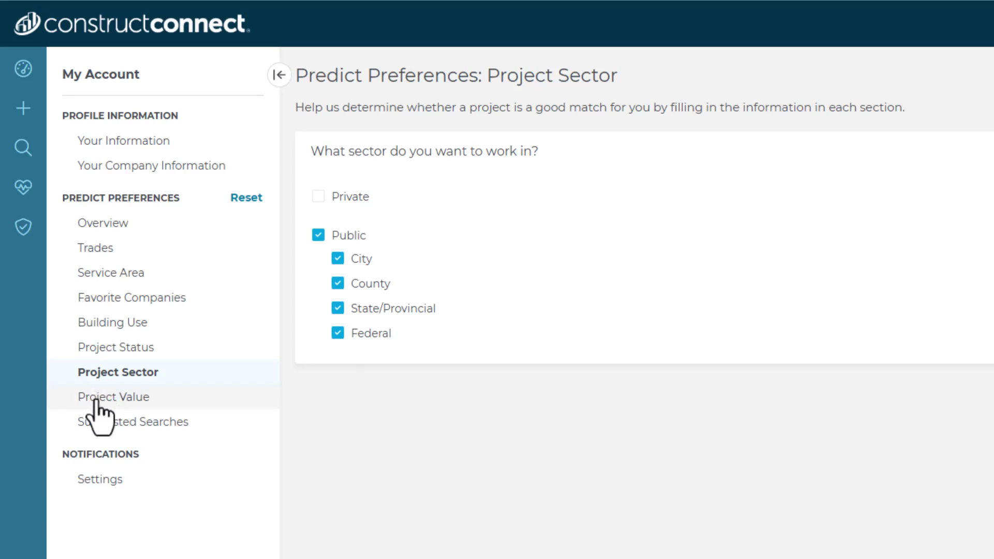
# Step: Narrow the Project Value range from $500K–$90 Million to $700K–$60 Million
pyautogui.click(99, 399)
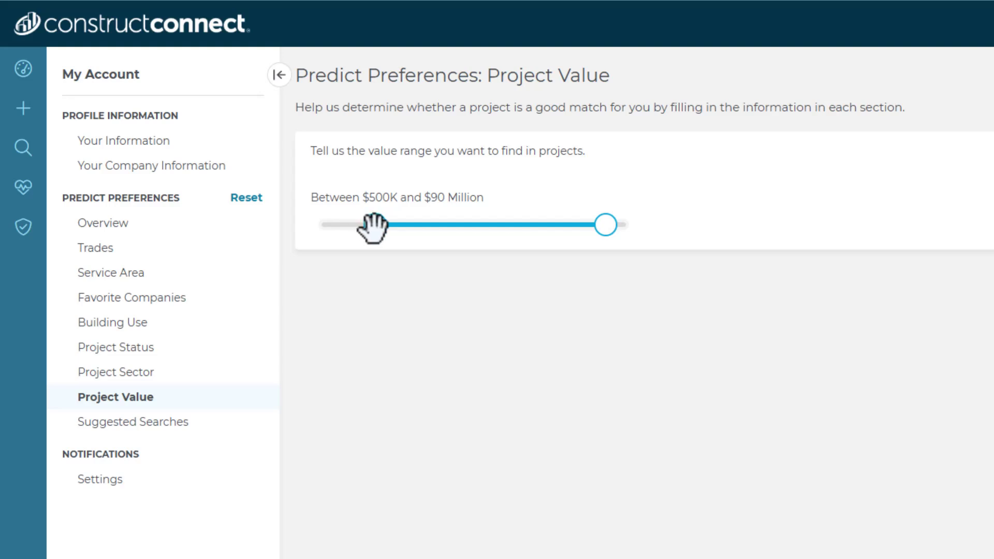
pyautogui.moveTo(372, 226); pyautogui.dragTo(396, 231)
pyautogui.moveTo(607, 220); pyautogui.dragTo(571, 218)
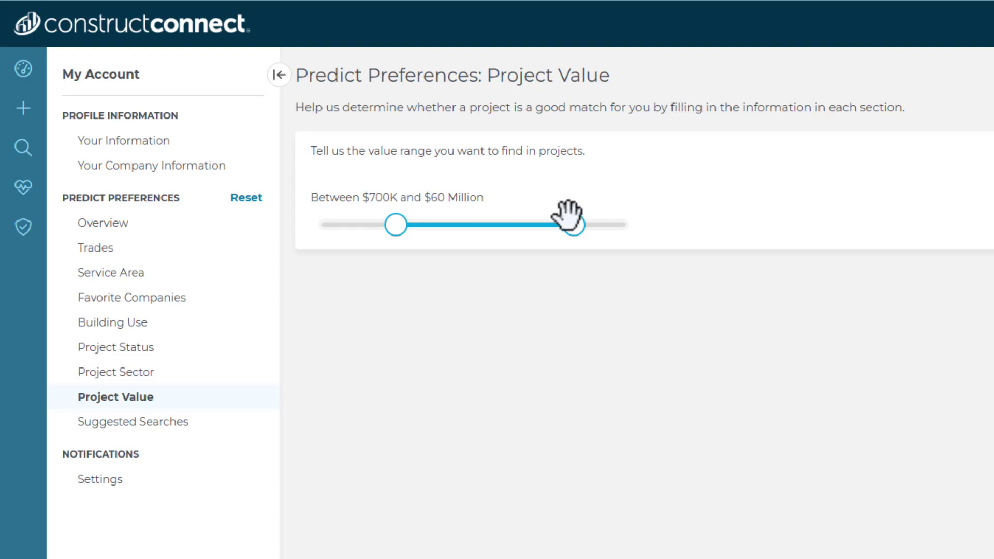
# Step: View the suggested concrete search strings recommended for the selected trades
pyautogui.click(131, 422)
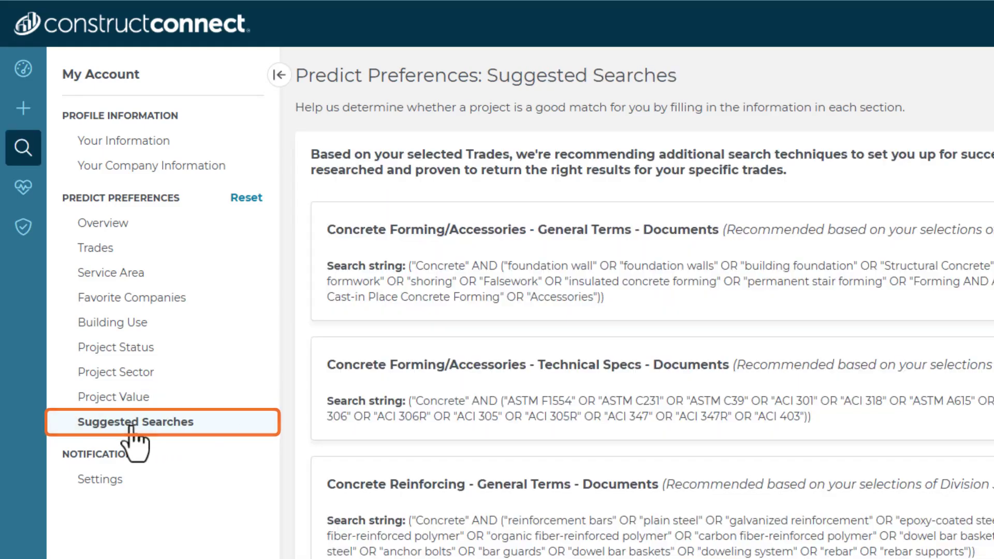